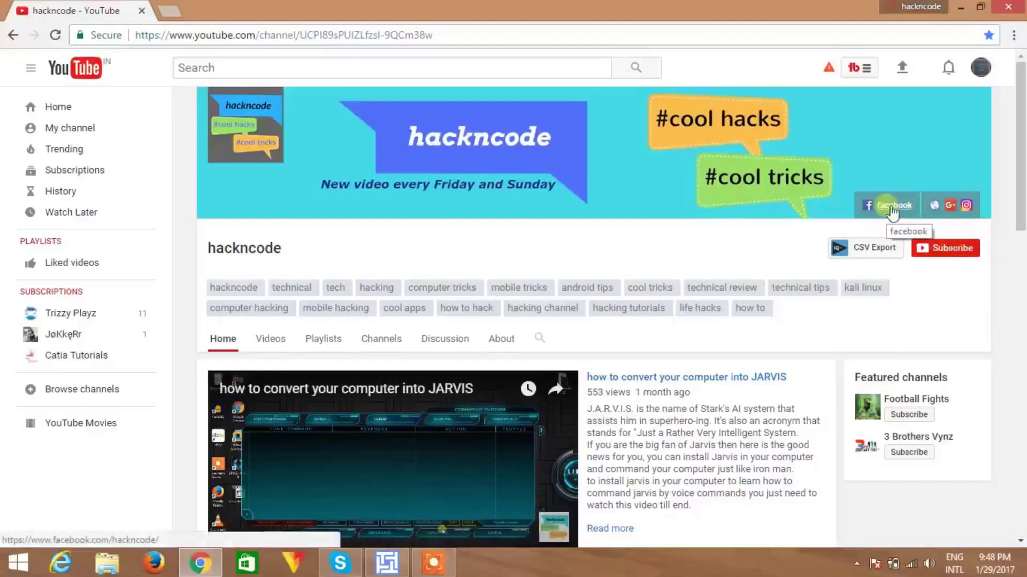
- Minimize the YouTube channel page in Chrome to show the Windows desktop
left_click(961, 7)
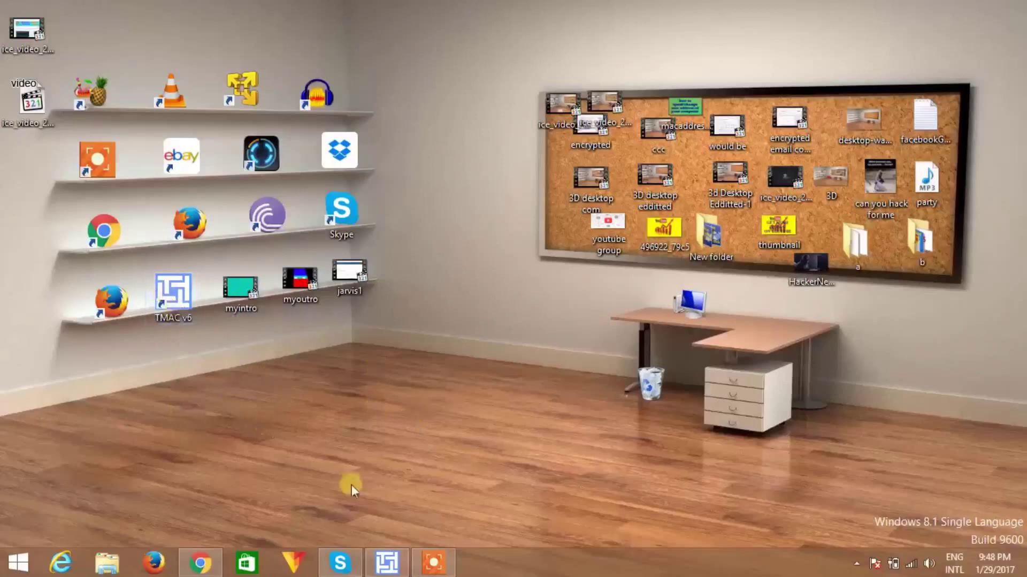
- Bring back TMAC and view the Ethernet, Local Area Connection* 1 and Wi-Fi adapter details
left_click(387, 562)
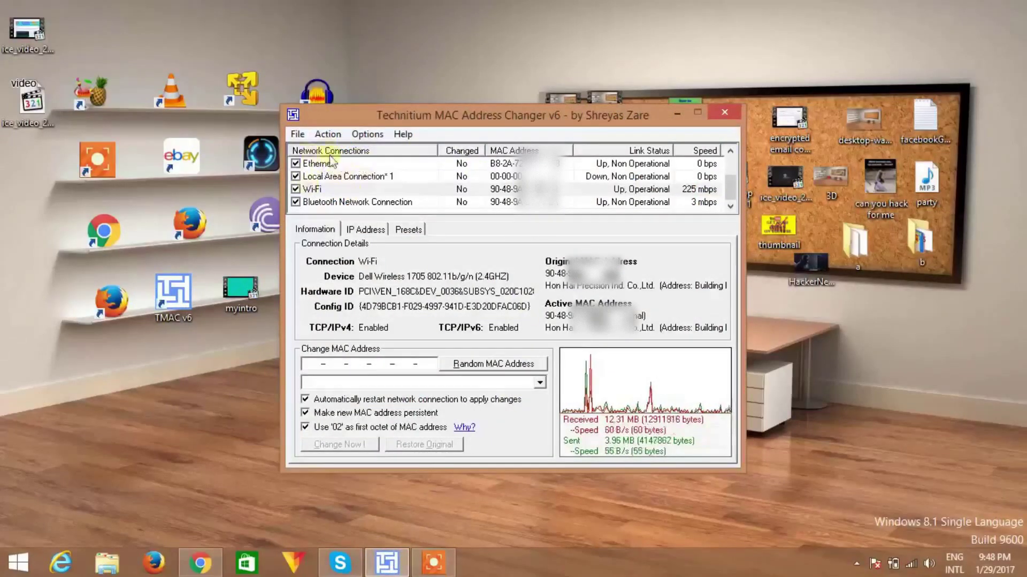
left_click(333, 163)
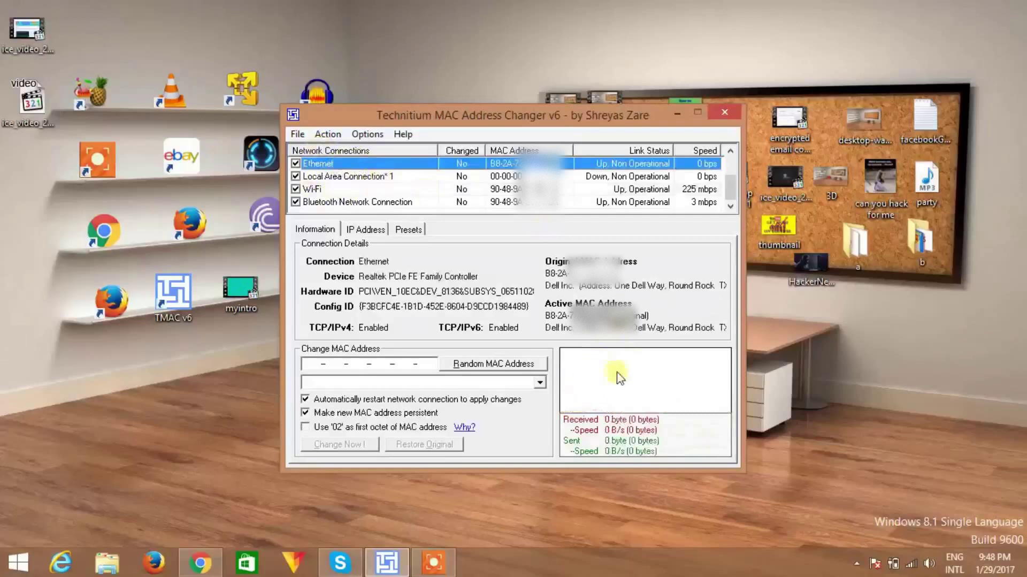
left_click(363, 177)
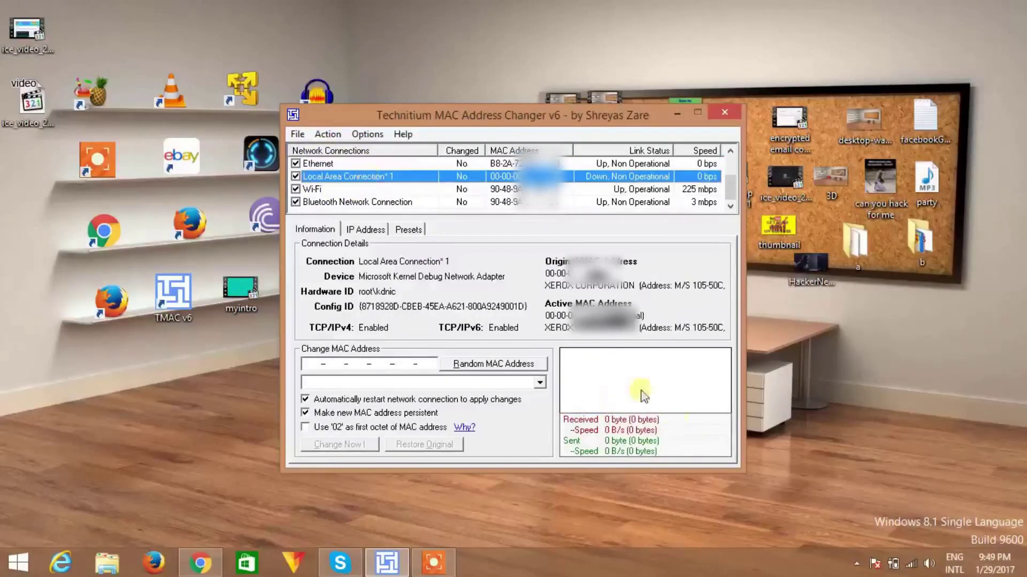
left_click(349, 190)
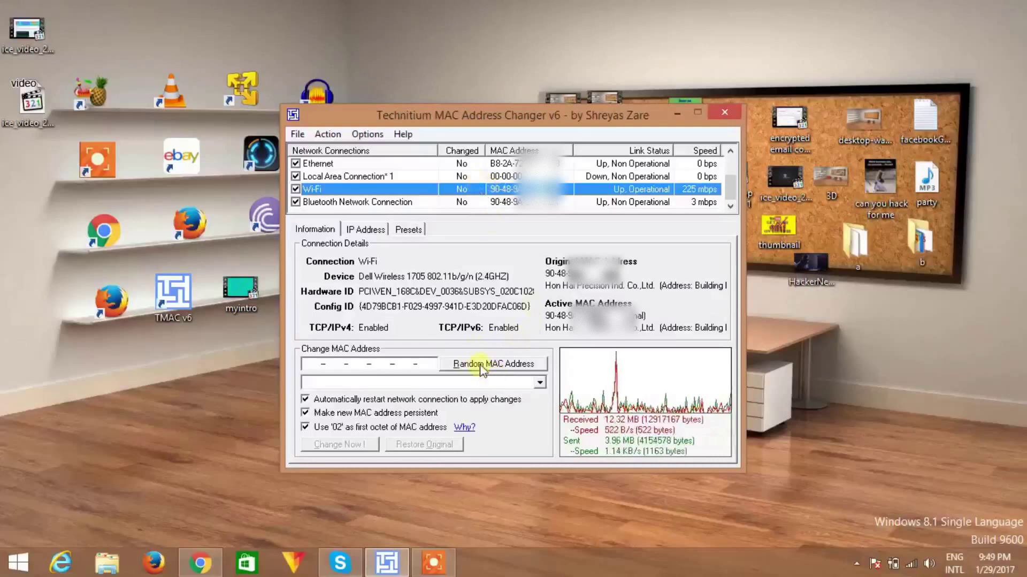
- Pick a vendor prefix, generate random MAC 02-FD-5B-B0-A8-F9, and apply it to Wi-Fi
left_click(540, 382)
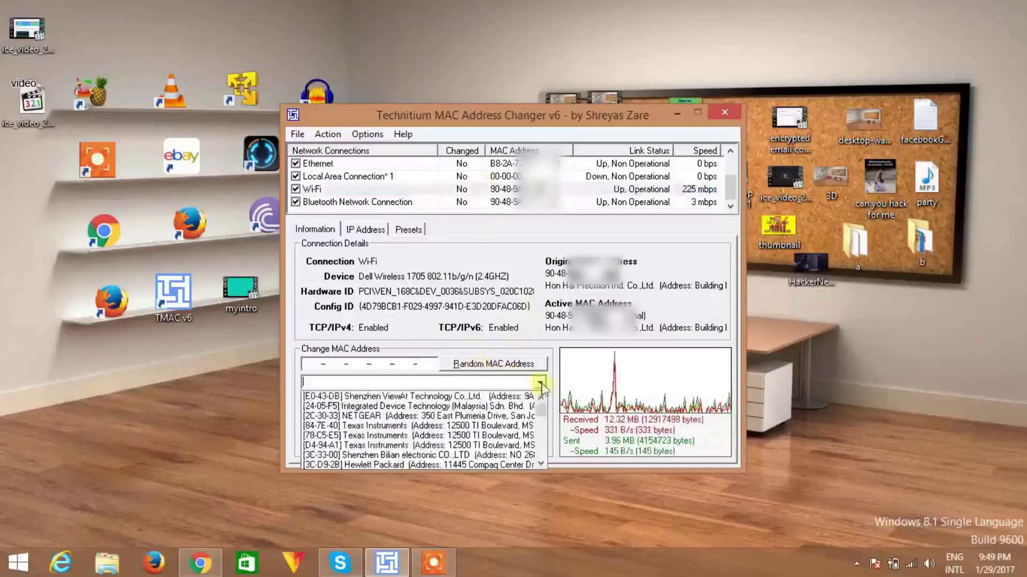
left_click(480, 415)
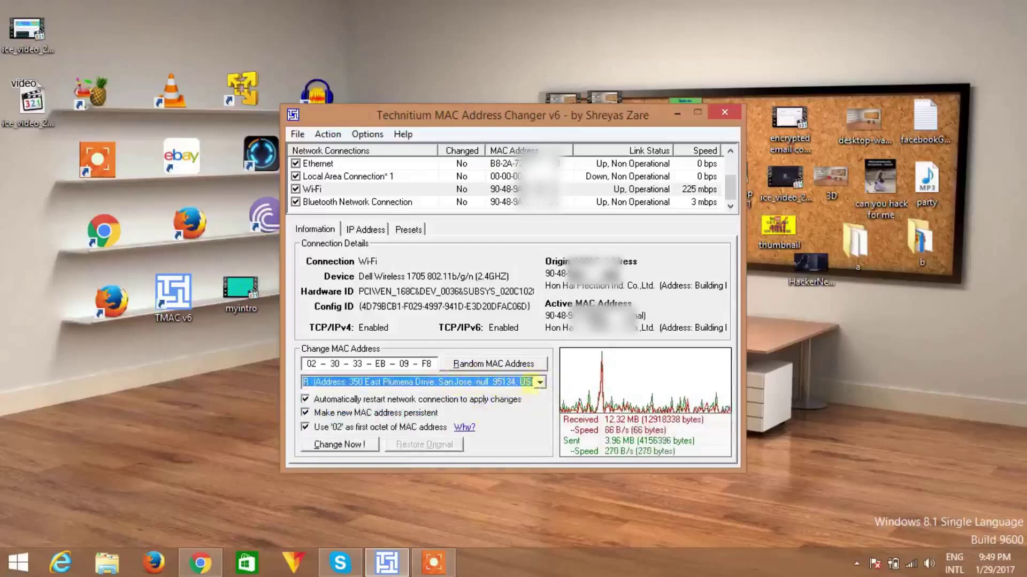
left_click(477, 364)
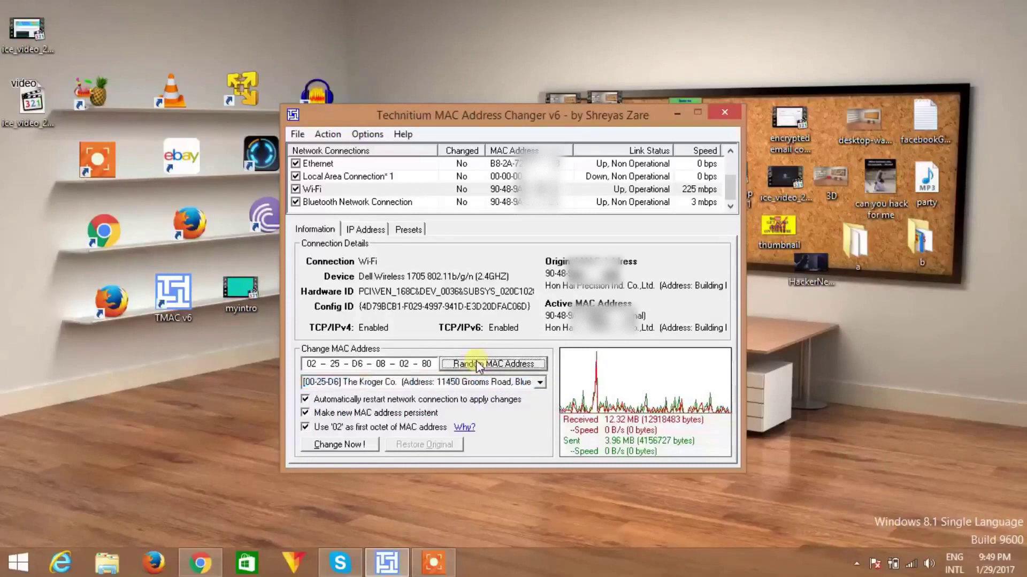
left_click(476, 364)
left_click(478, 365)
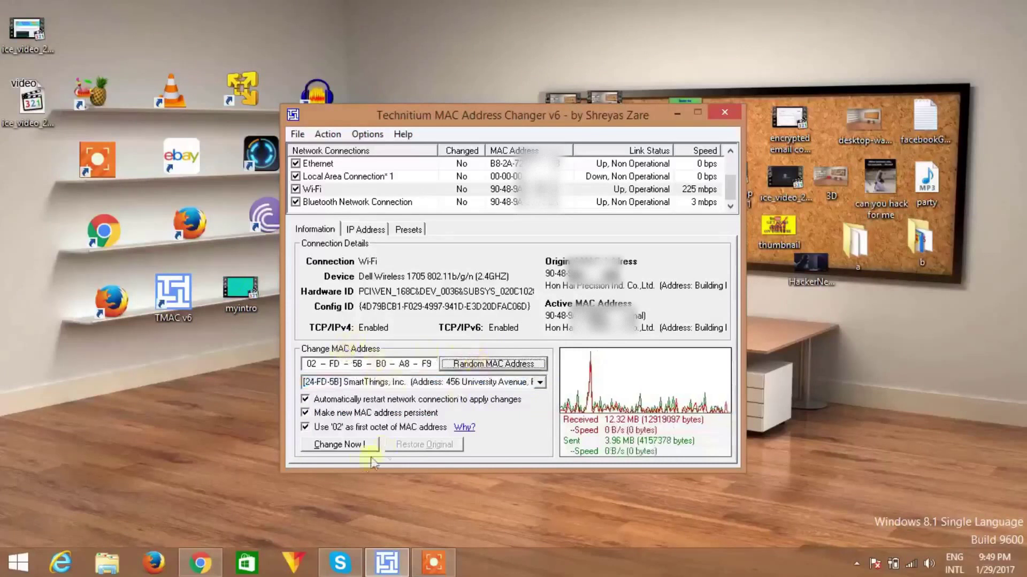
left_click(341, 444)
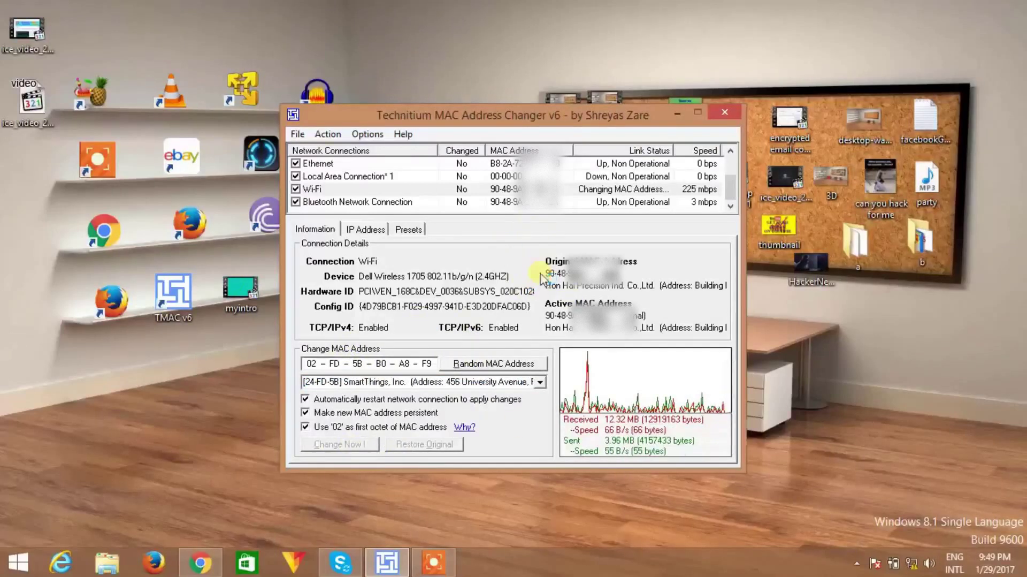
- Dismiss the success dialog and compare the Wi-Fi adapter's original and active MAC values
left_click(578, 335)
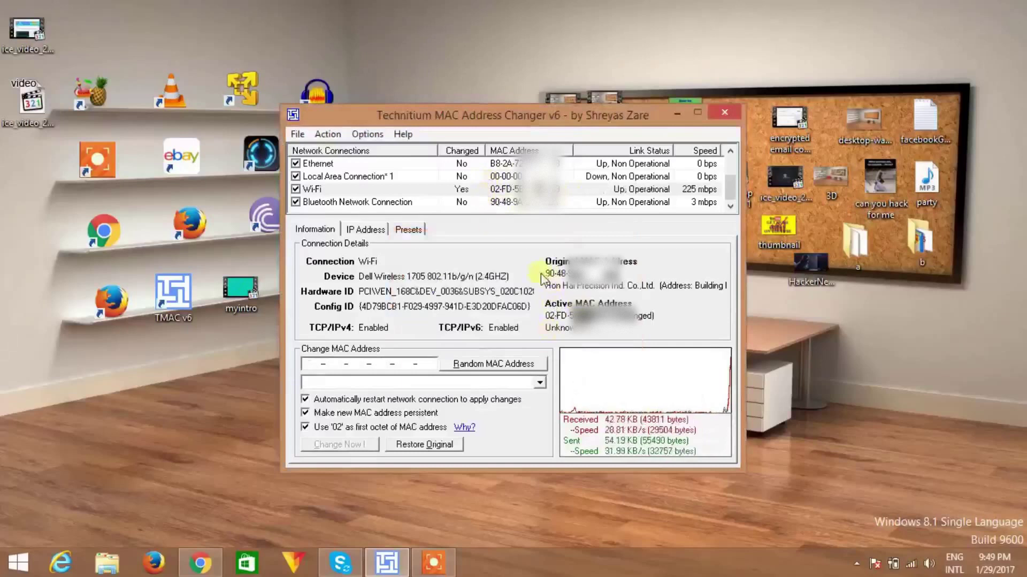
left_click_drag(609, 272, 546, 273)
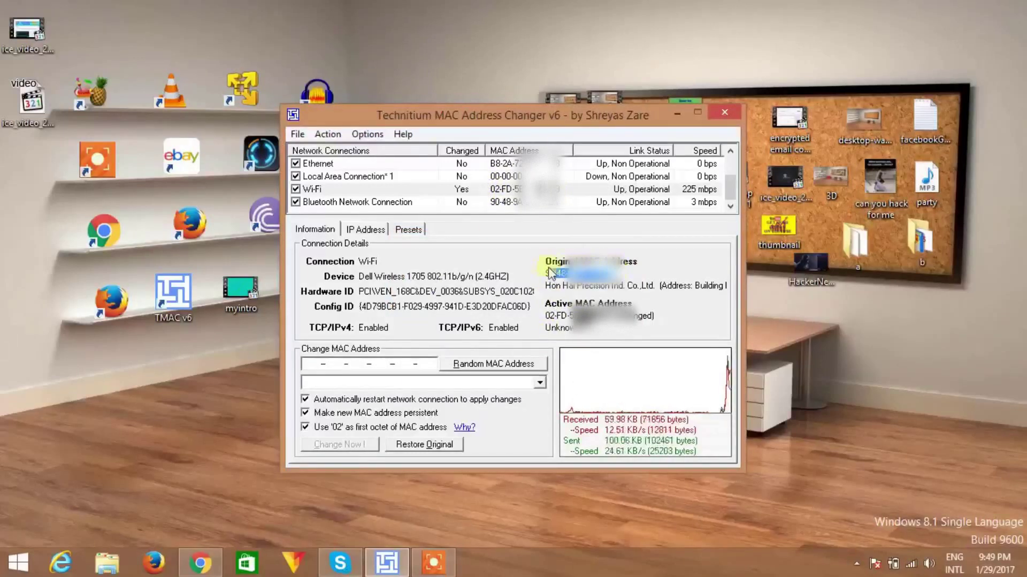
left_click_drag(546, 316, 605, 315)
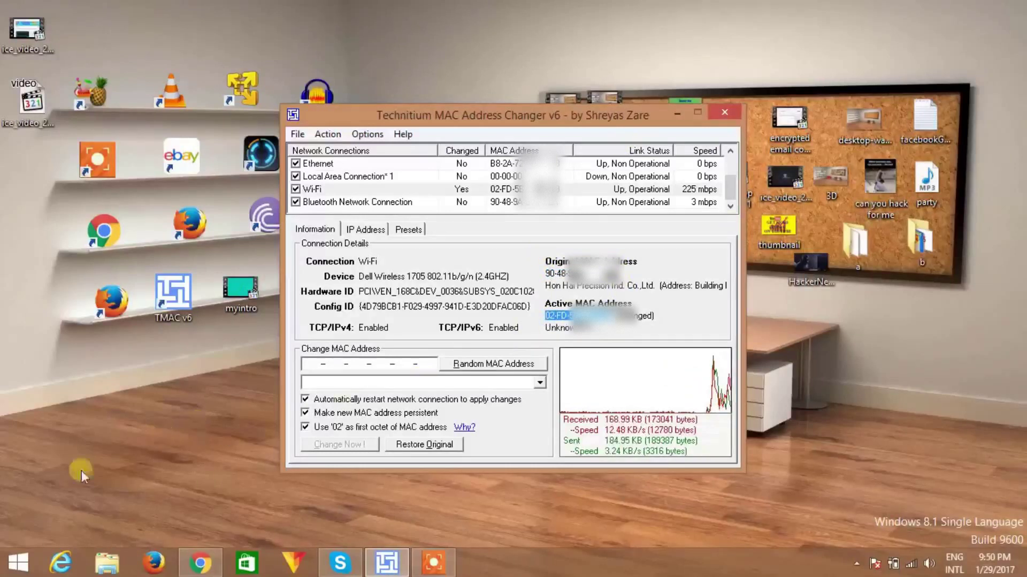
- Run getmac in a Command Prompt to confirm 02-FD-5B-B0-A8-F9, then move the window aside
right_click(24, 561)
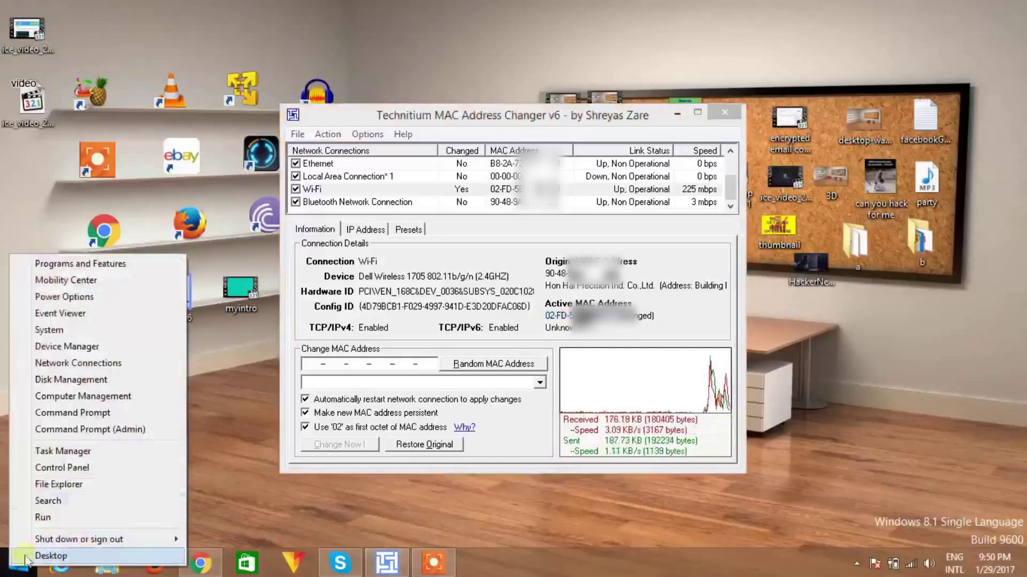
left_click(120, 413)
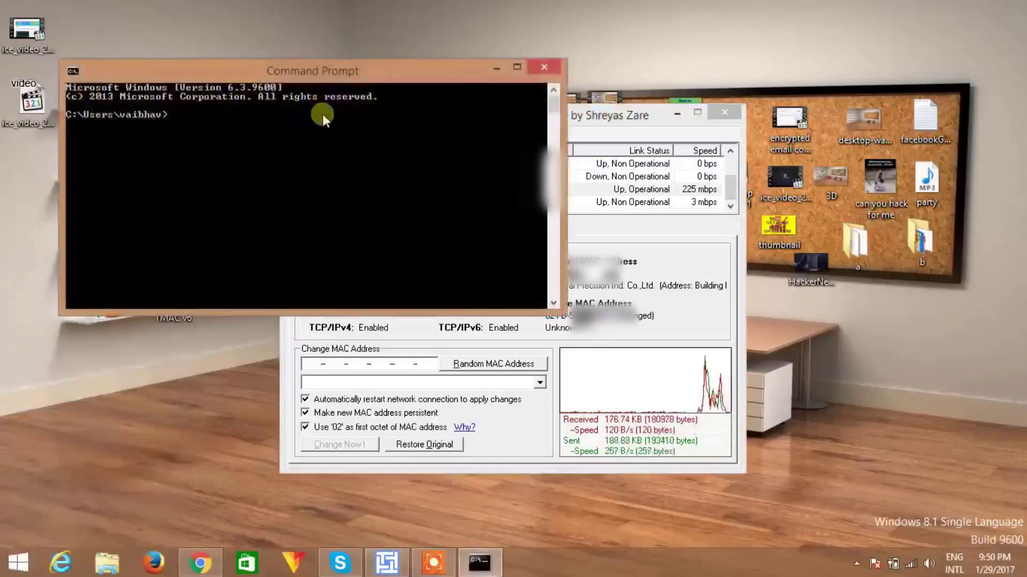
type("ge")
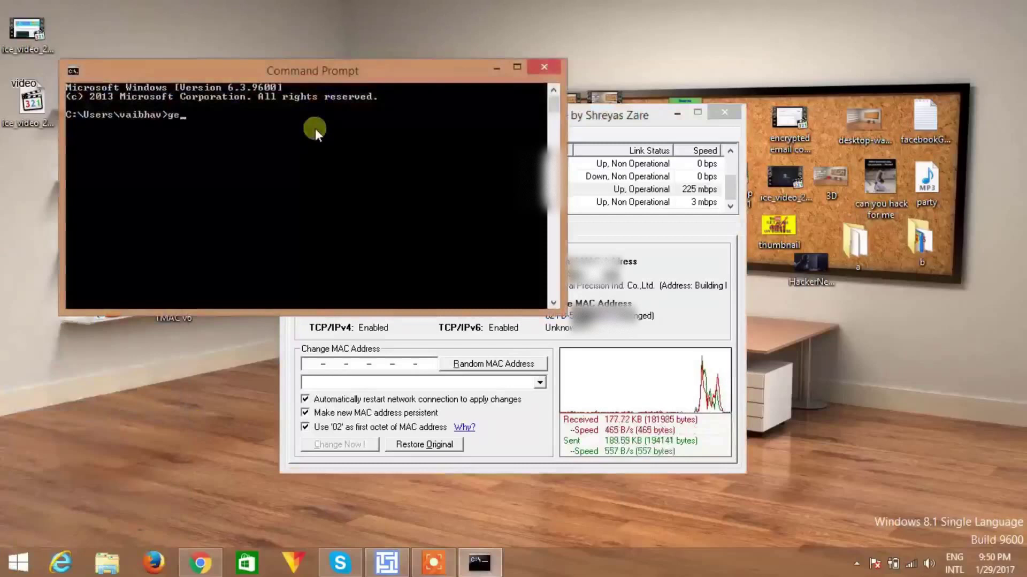
type("tmac")
key("Return")
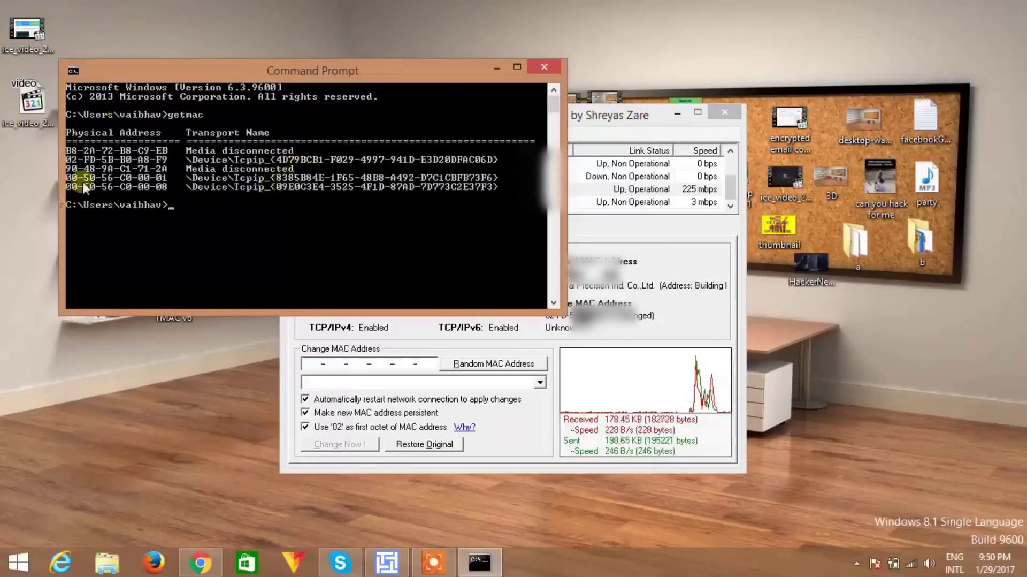
left_click_drag(214, 70, 458, 240)
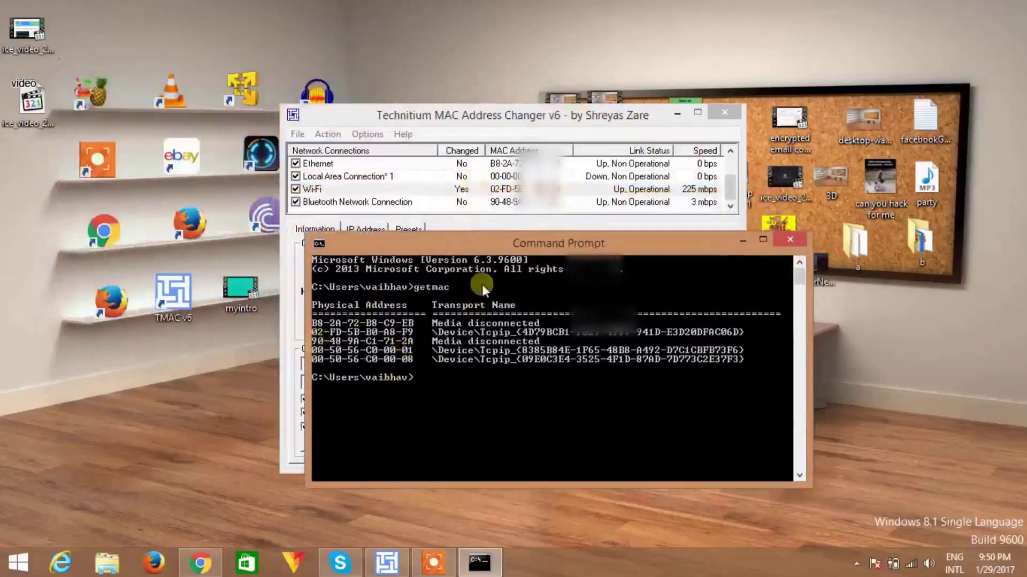
left_click_drag(641, 241, 804, 292)
- Restore the Wi-Fi adapter's original MAC (starting 90-48) and confirm it shows Changed: No
left_click(630, 224)
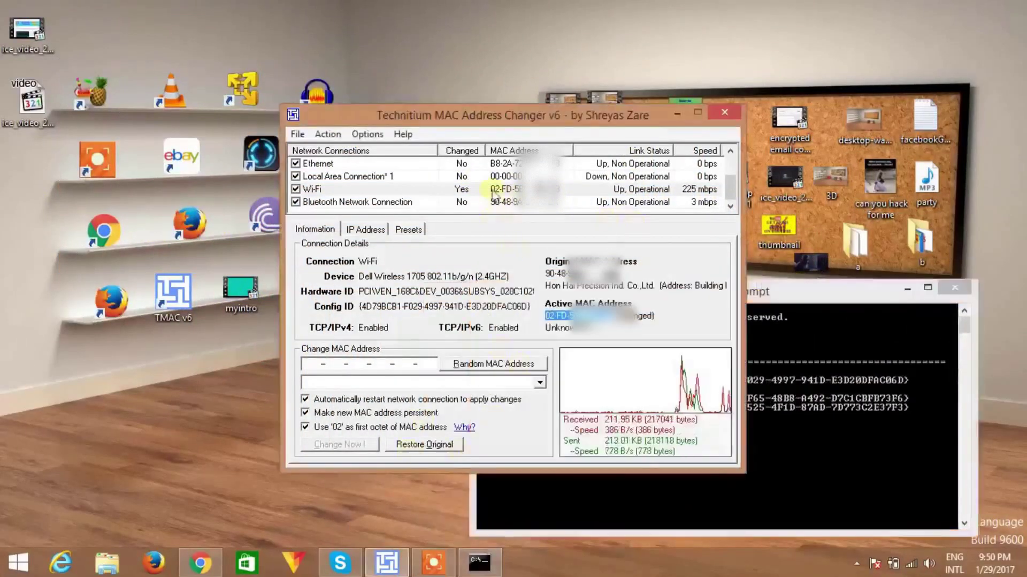
left_click(375, 189)
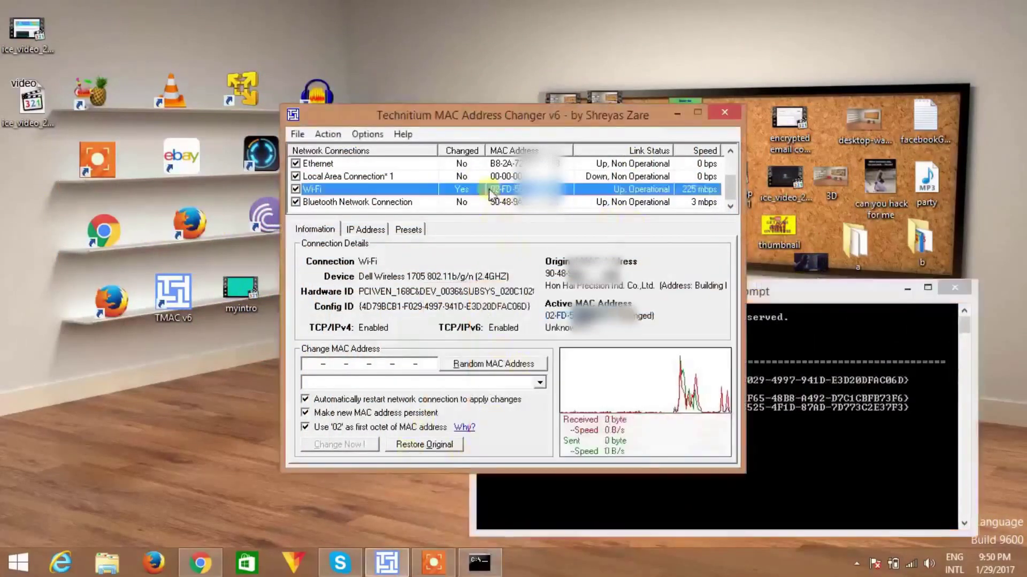
left_click(425, 444)
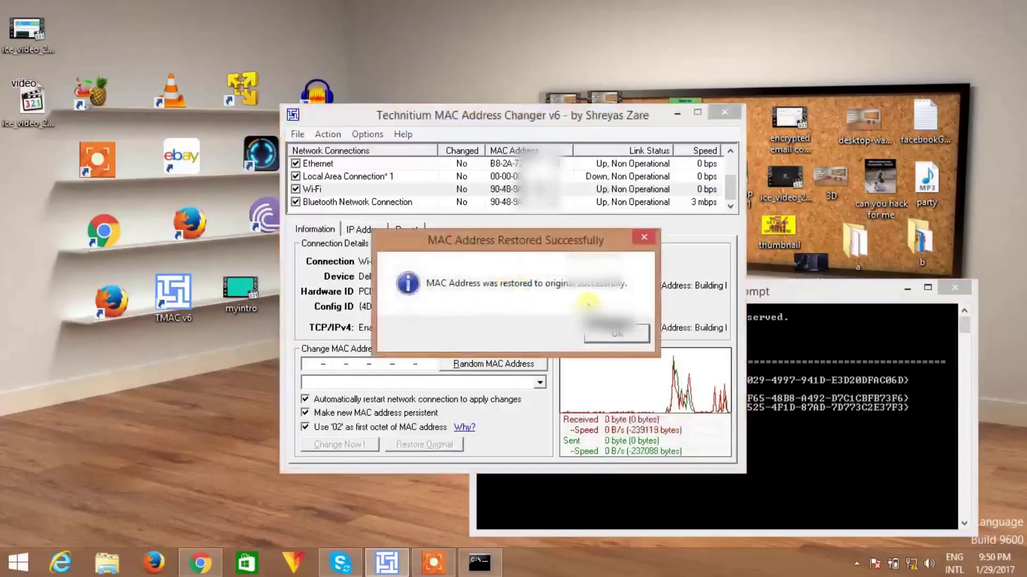
left_click(617, 332)
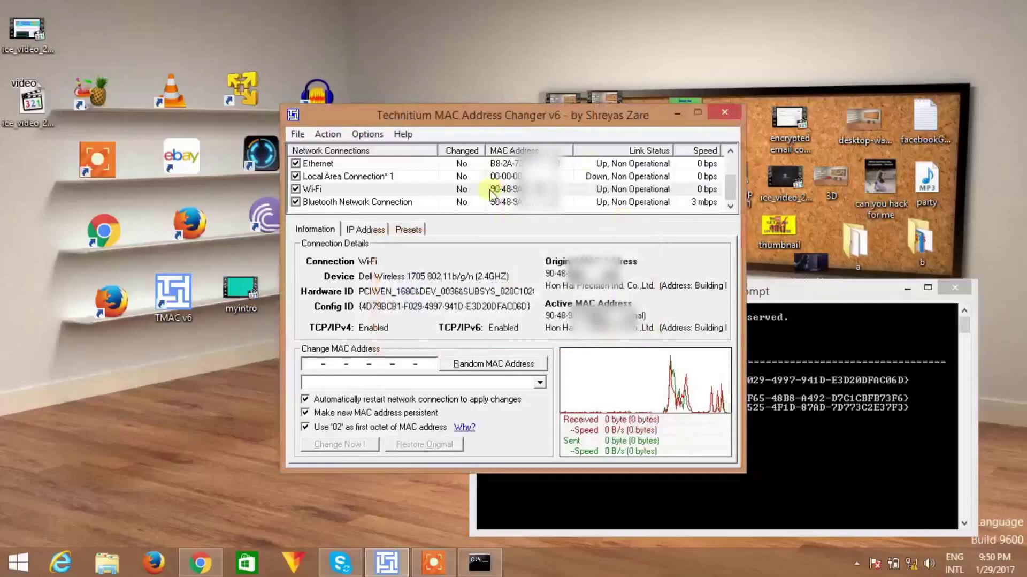
left_click(515, 189)
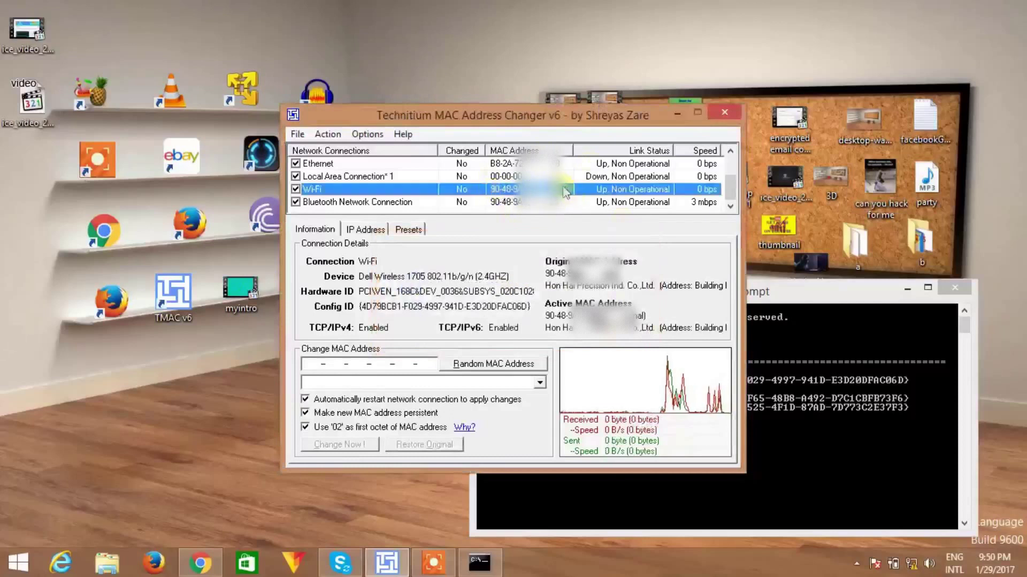
- Rerun getmac to verify the original 90-48 address, then close Command Prompt
left_click(789, 436)
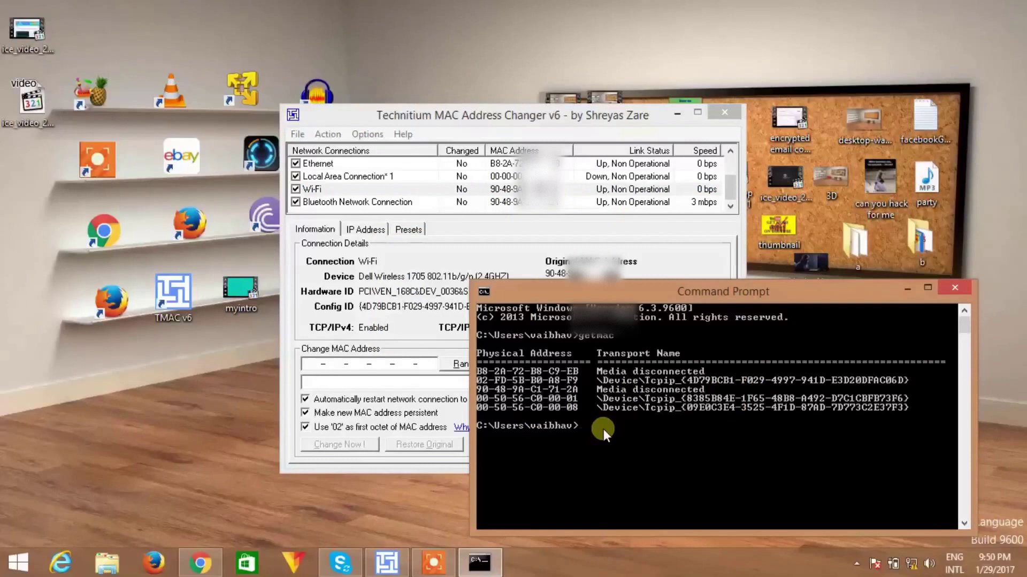
key("Return")
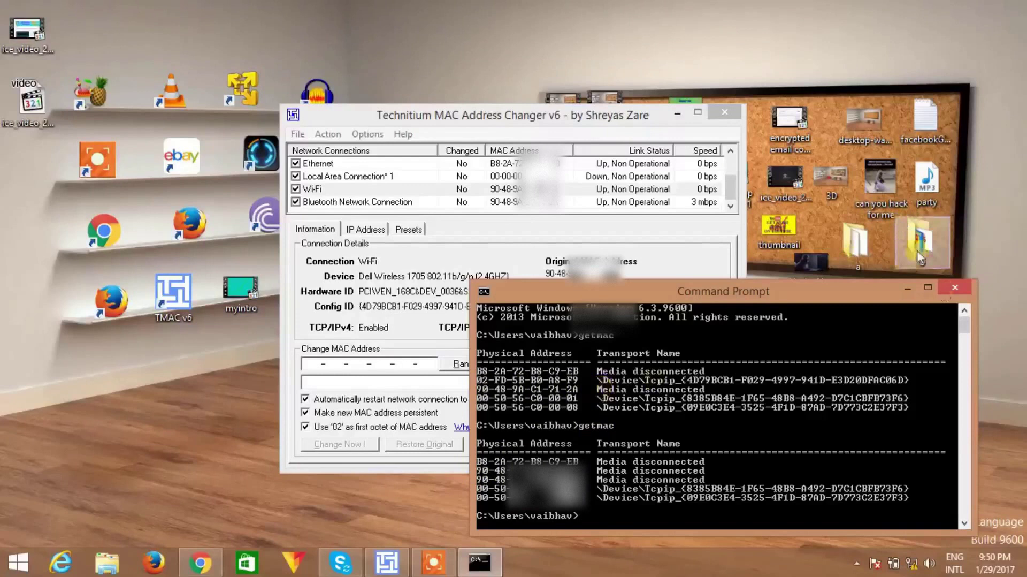
left_click(955, 288)
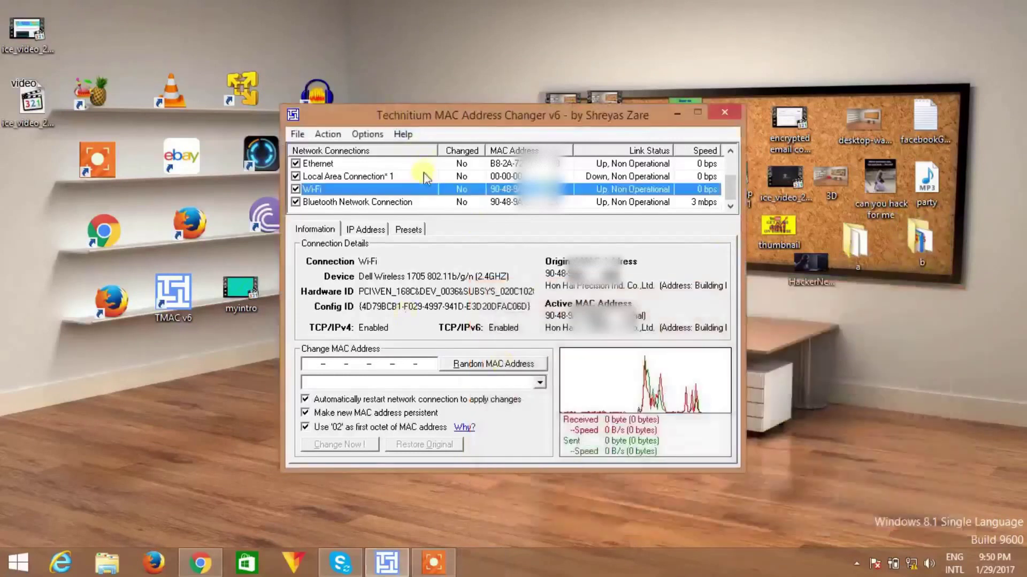
left_click(353, 179)
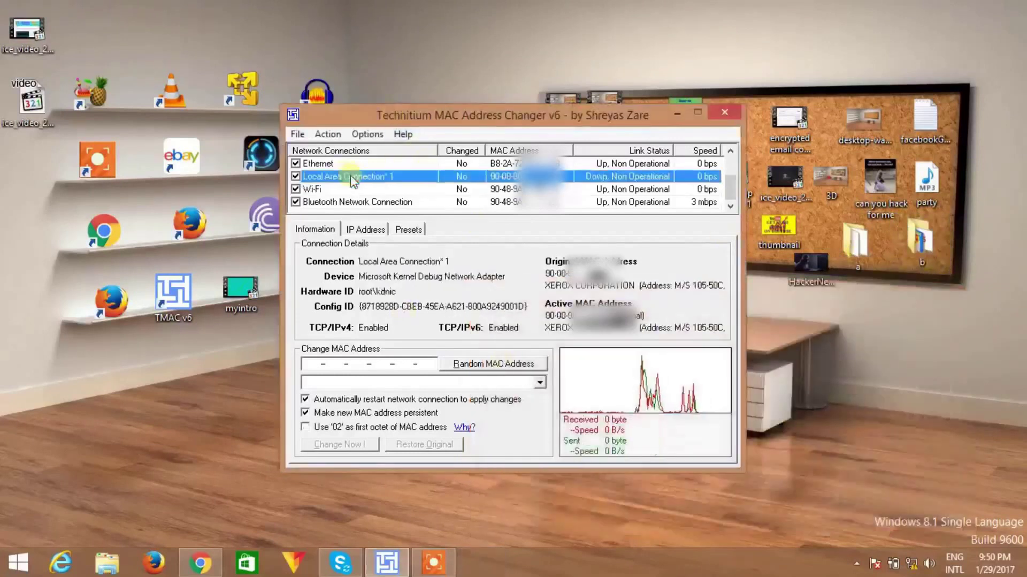
left_click(345, 202)
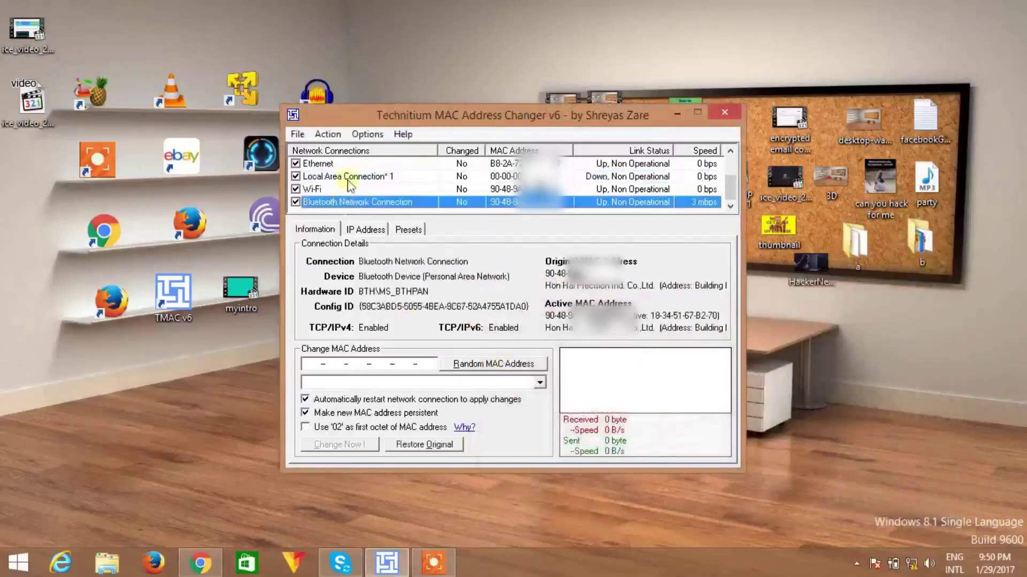
left_click(350, 163)
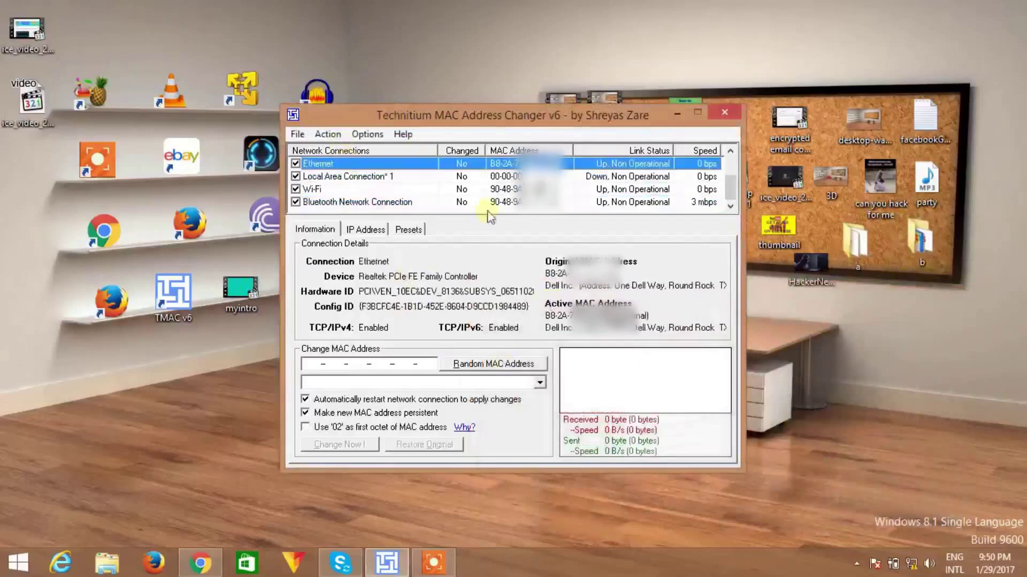